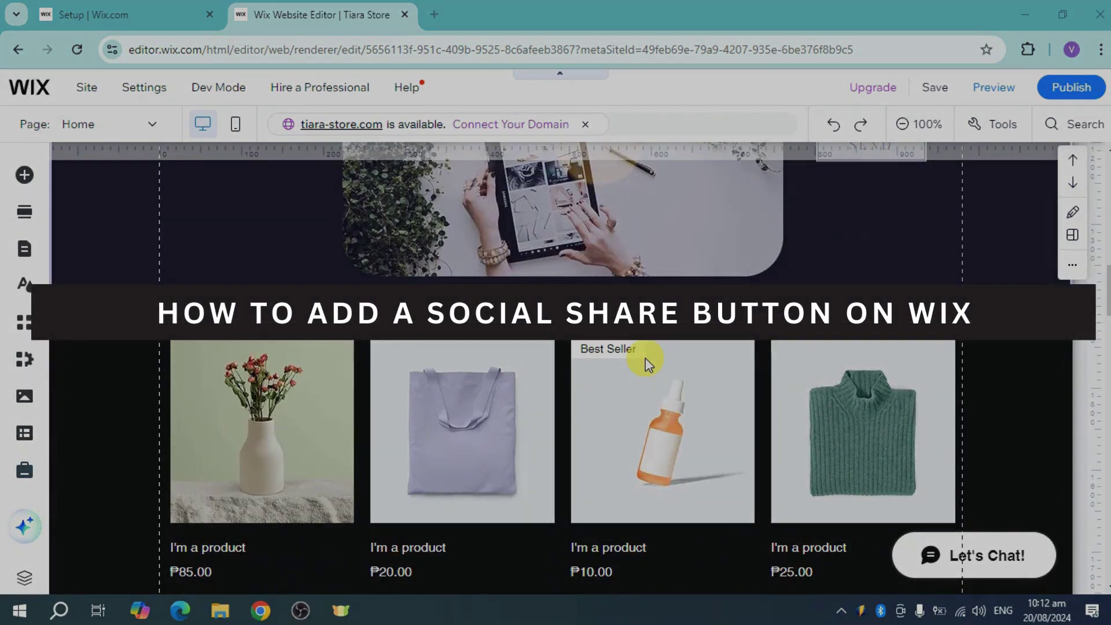
scroll(644, 358, "down", 1)
scroll(645, 358, "down", 3)
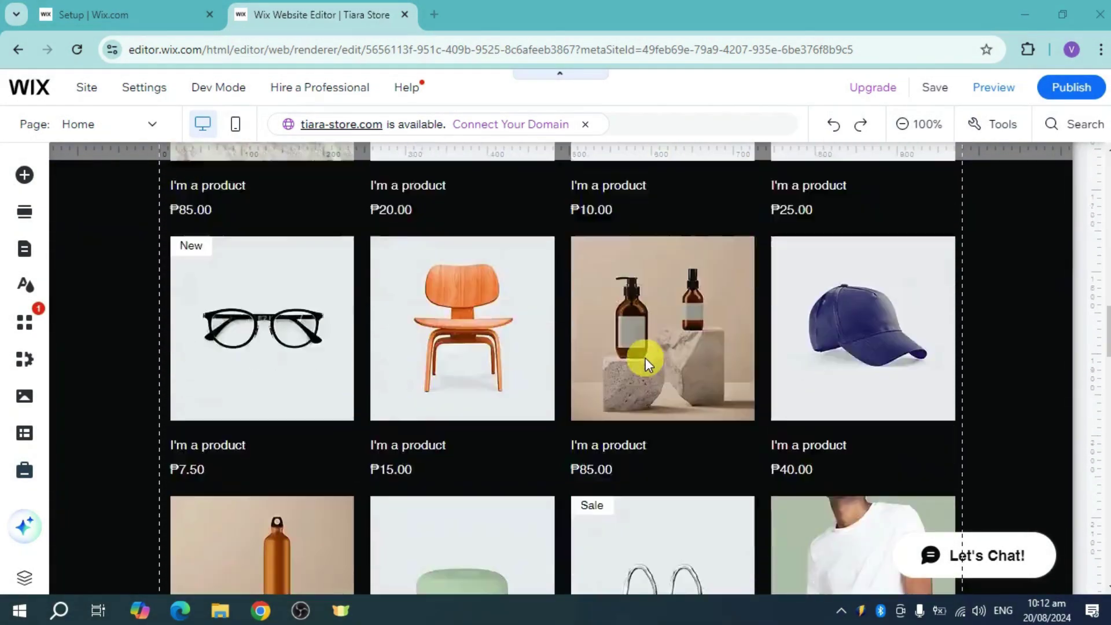
scroll(644, 357, "down", 3)
scroll(645, 357, "down", 1)
scroll(645, 358, "up", 4)
scroll(644, 357, "up", 4)
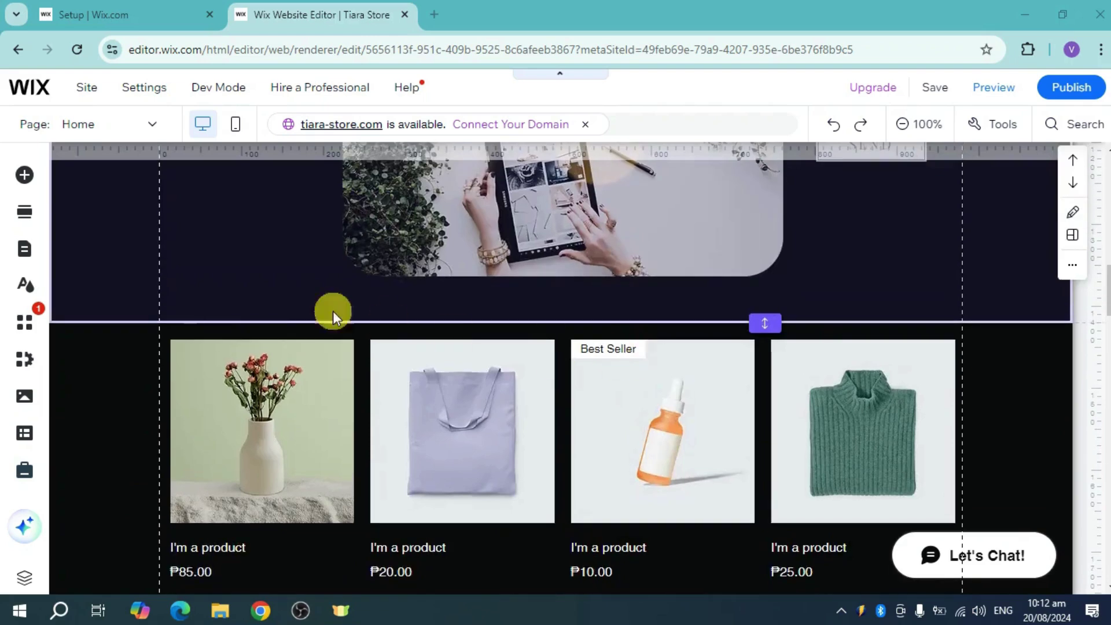
Add a blank section to the Tiara Store home page from the Sections catalogue
left_click(39, 228)
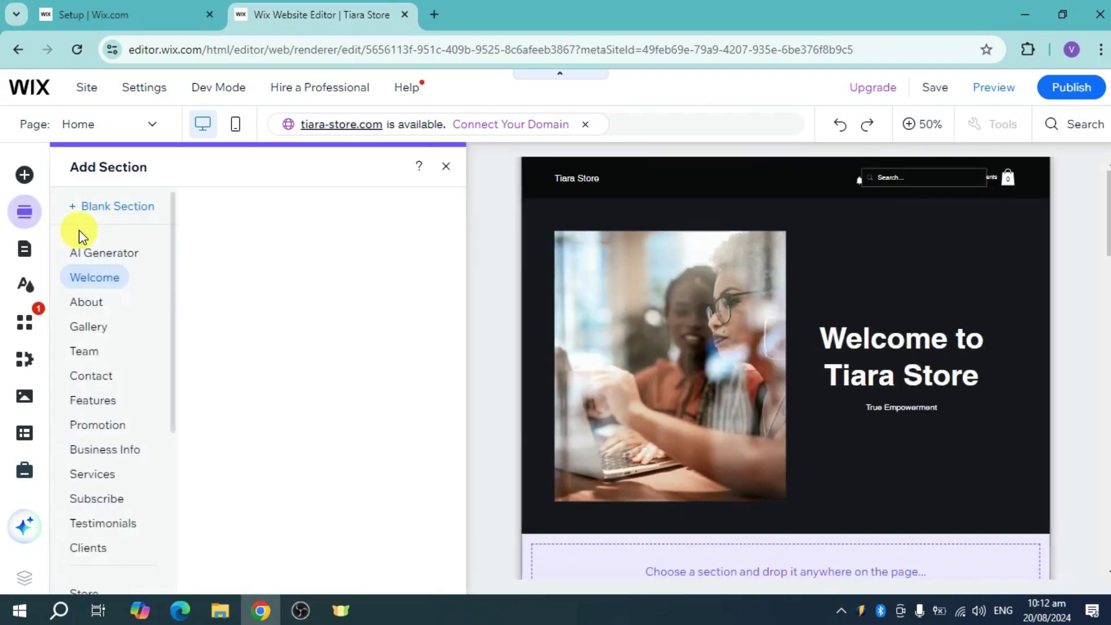
left_click(118, 214)
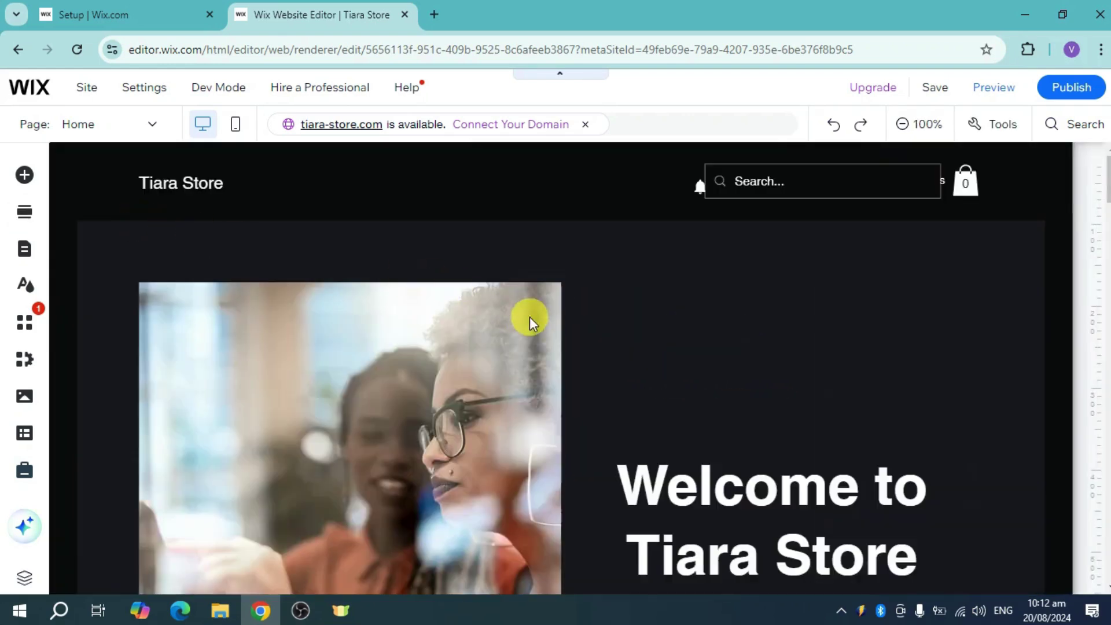
scroll(860, 464, "down", 3)
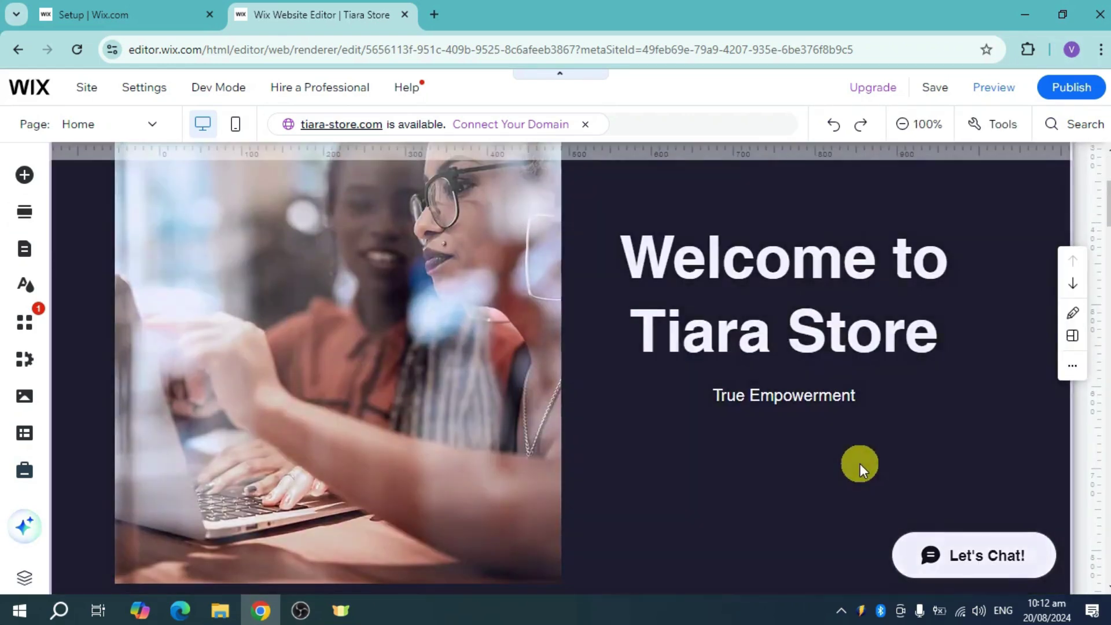
scroll(860, 464, "down", 5)
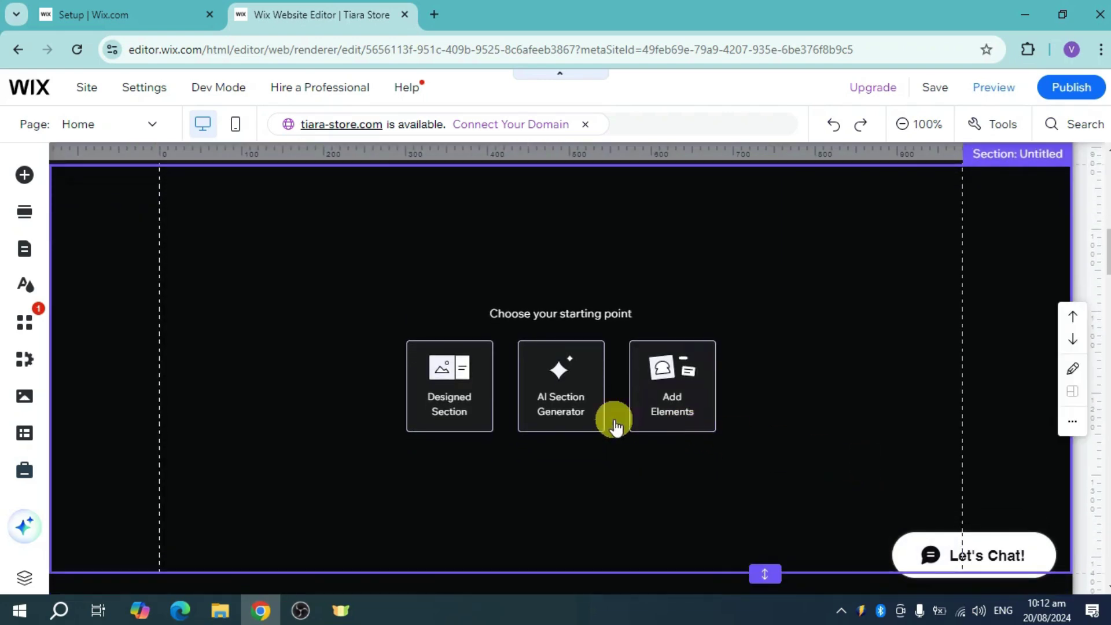
Open the Add Elements catalogue from the left sidebar
left_click(26, 177)
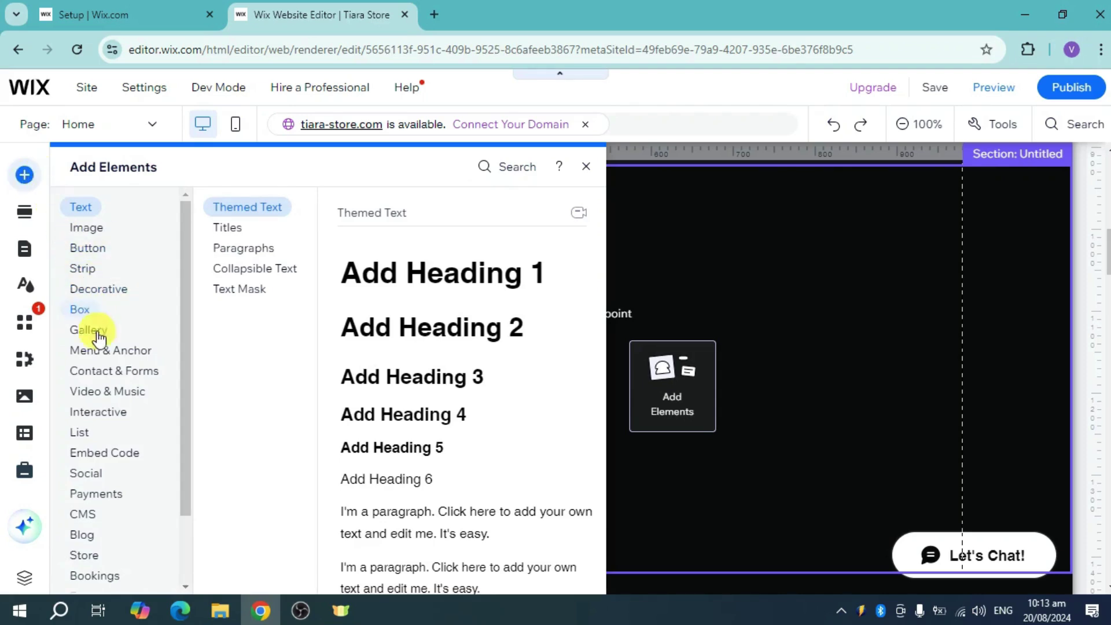
Show the Social category with its social bar and share button designs
left_click(88, 473)
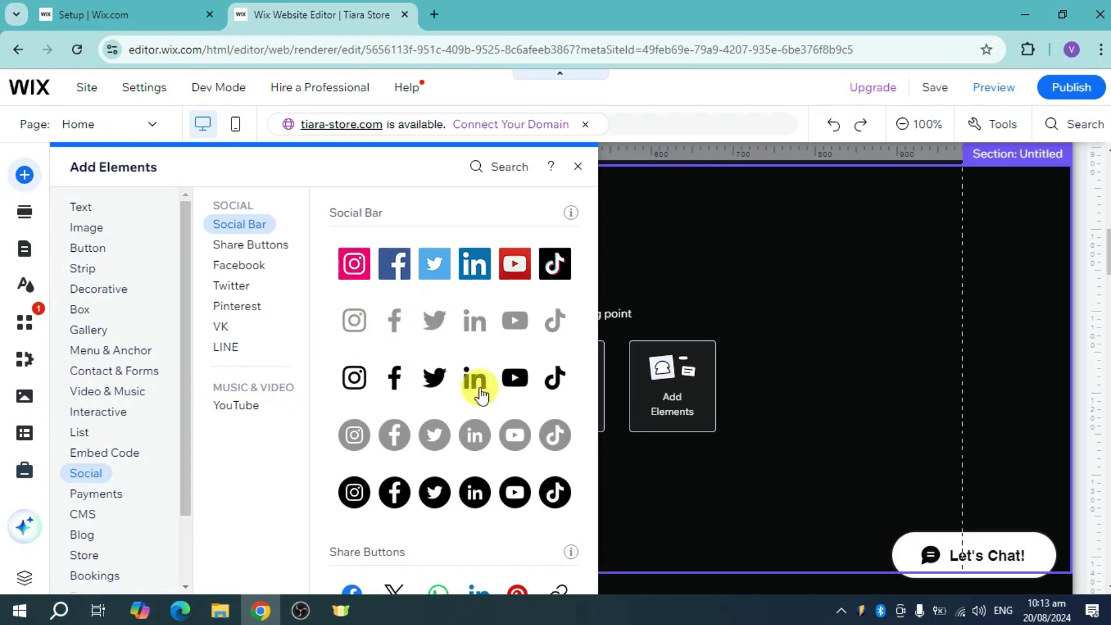
scroll(460, 429, "down", 1)
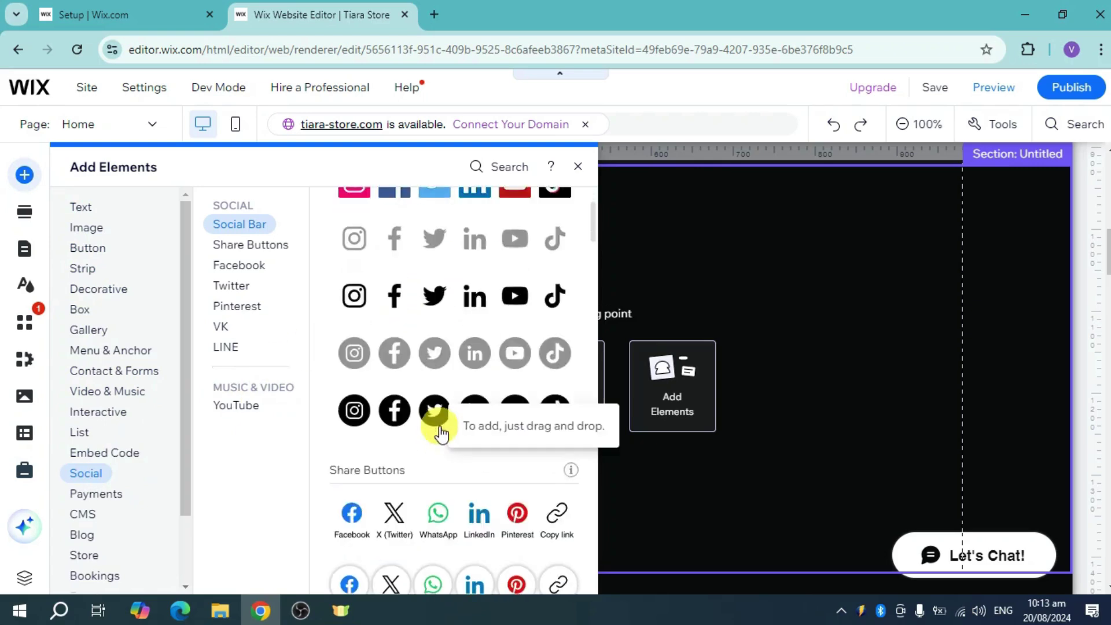
scroll(473, 470, "down", 2)
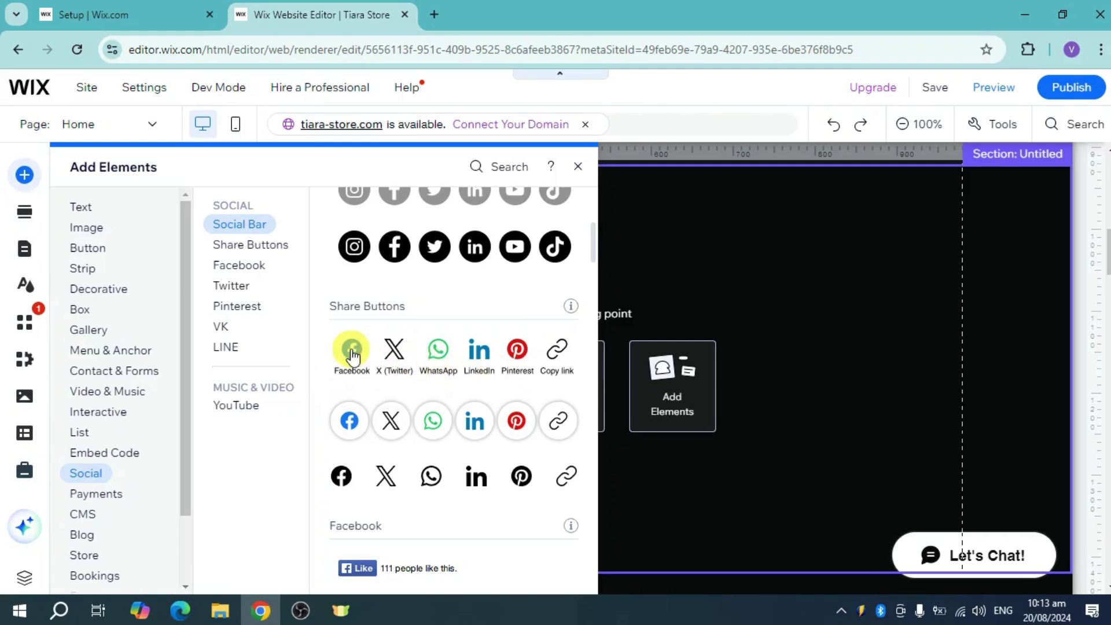
Drag the first Share Buttons design into the blank untitled section
mouse_move(351, 350)
left_mouse_down()
mouse_move(618, 372)
mouse_move(717, 266)
left_mouse_up()
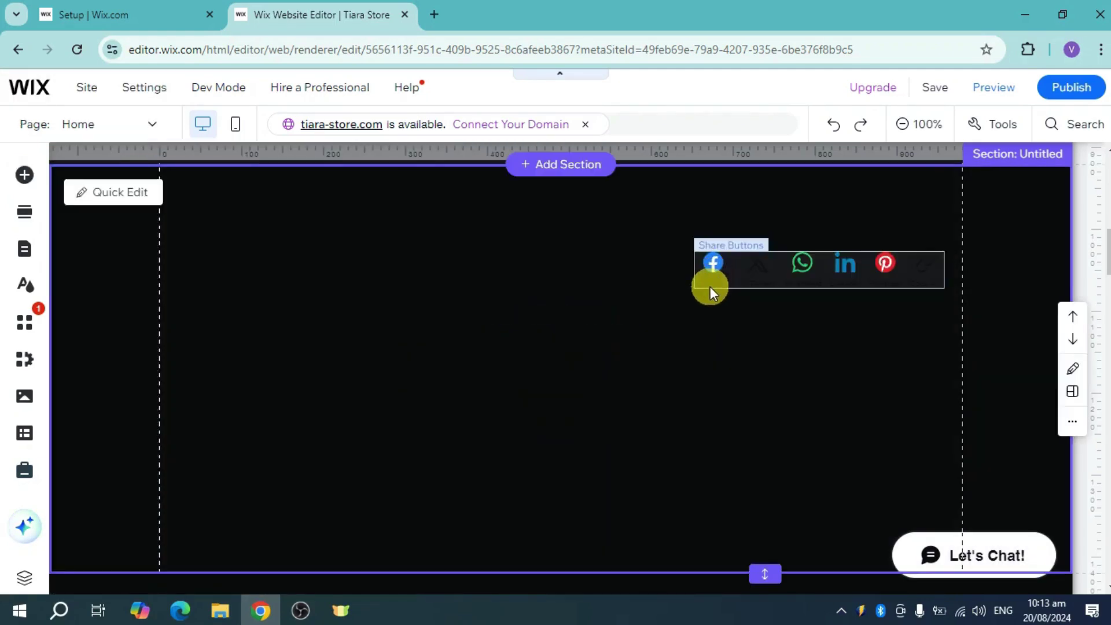